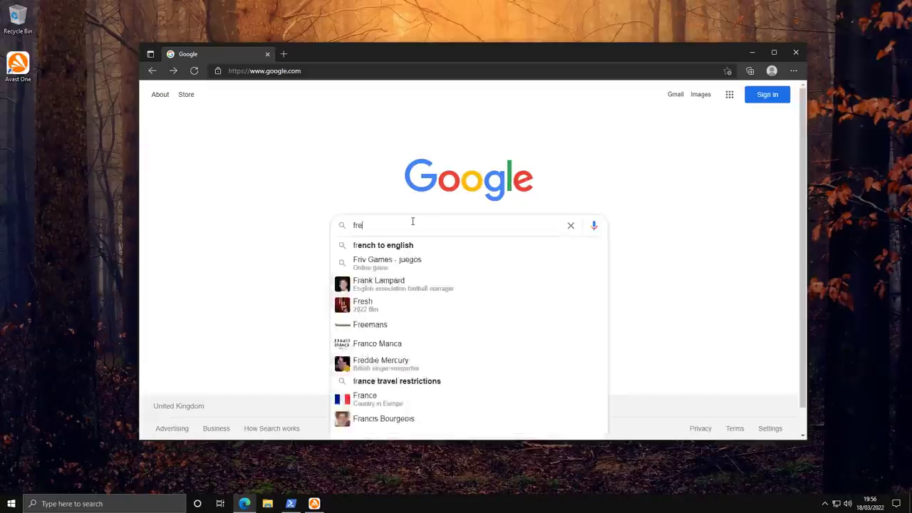
Step: Search Google for 'free antivirus' and scroll through the results
type("tivirus")
key("Return")
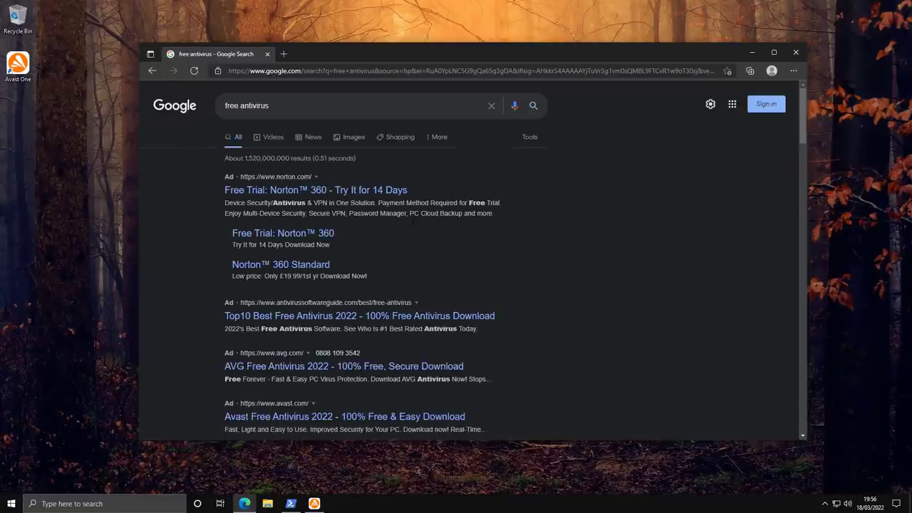
scroll(413, 221, "down", 3)
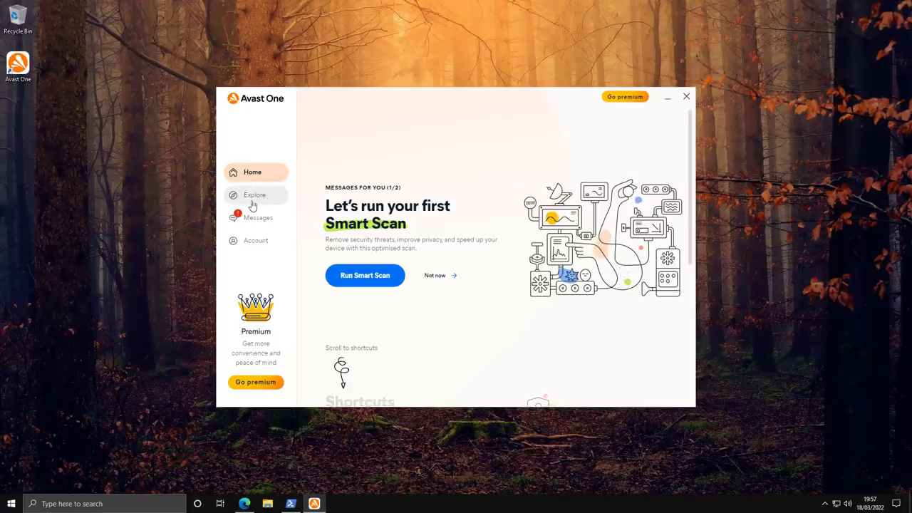
Step: Confirm File Shield fixes malware and PUPs automatically, then minimize Avast One
left_click(252, 203)
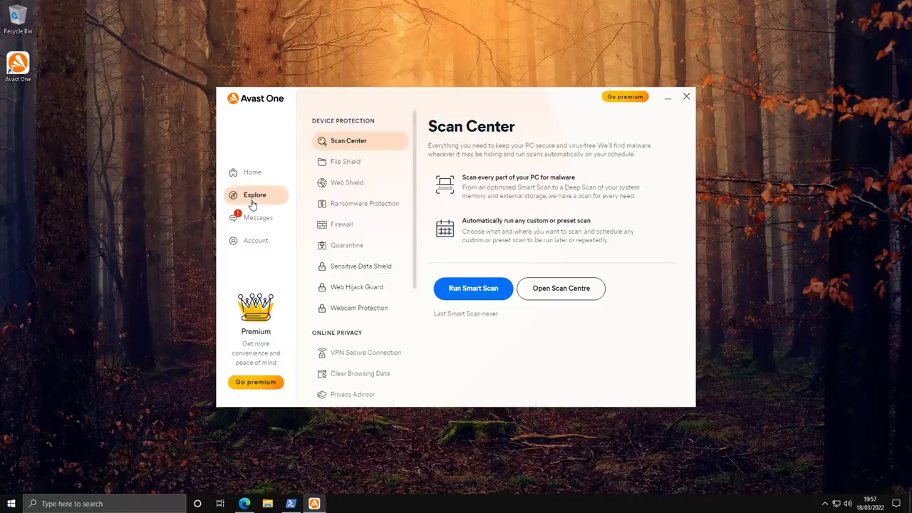
left_click(344, 170)
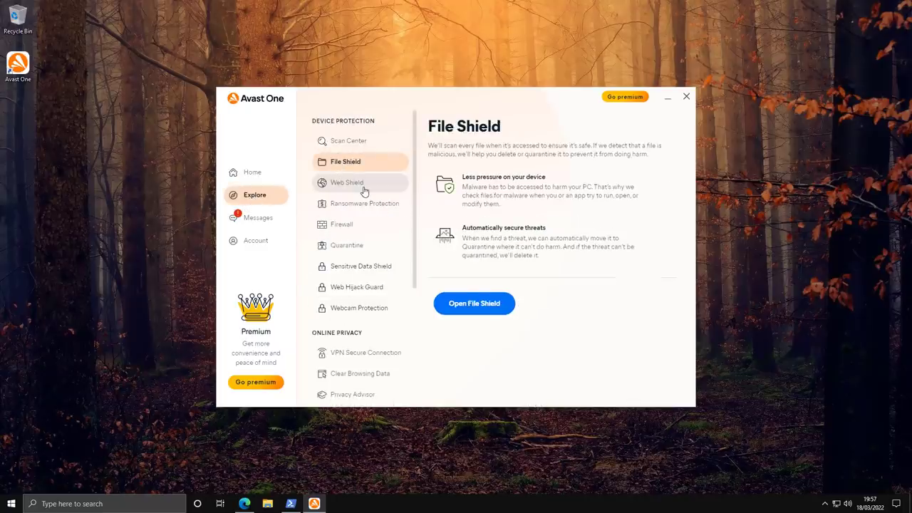
left_click(468, 312)
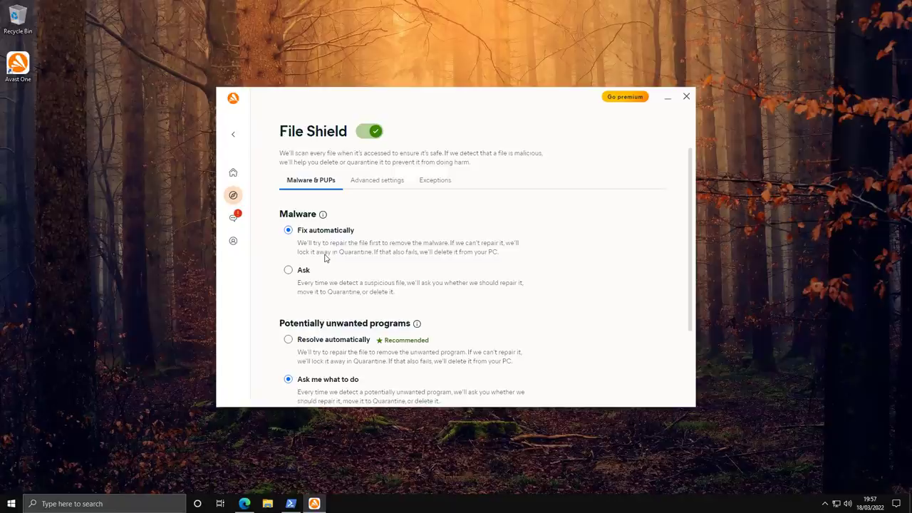
left_click(314, 504)
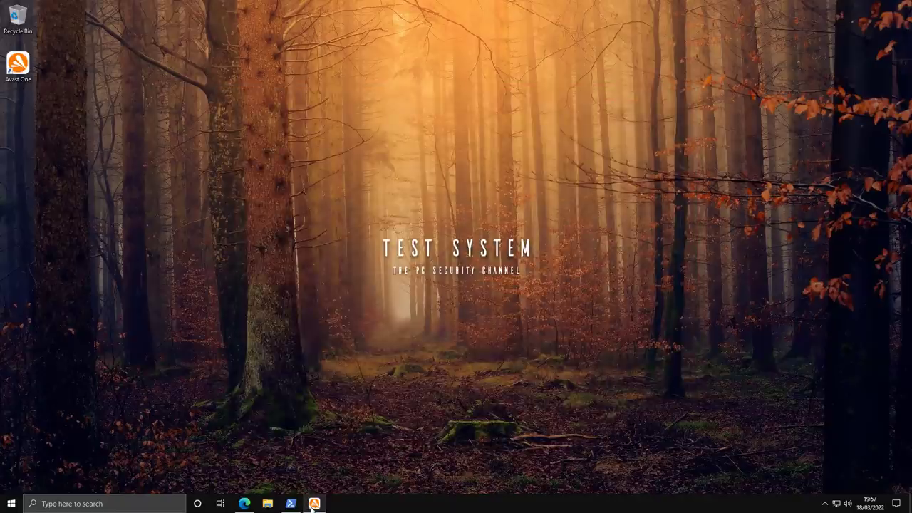
Step: Run 'python malx.py' in the administrator PowerShell window at Z:\Shared
left_click(289, 505)
type("python malx.py")
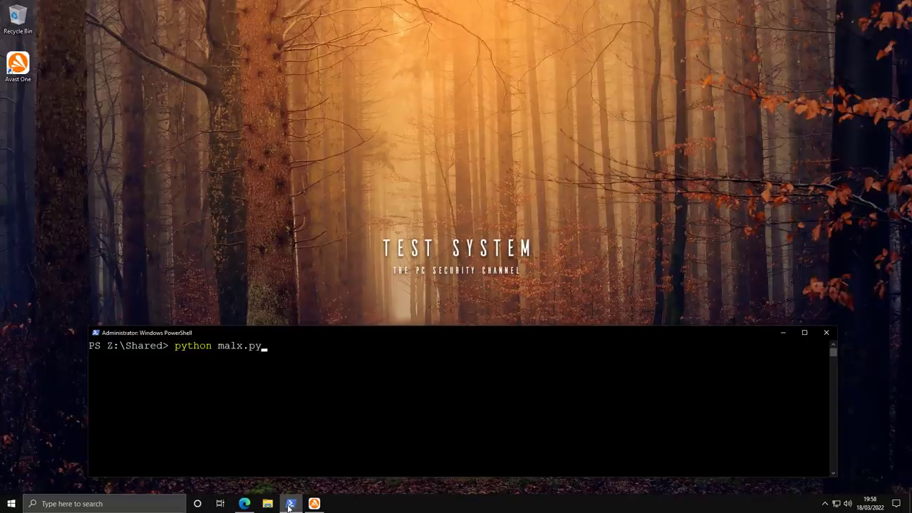
key("Return")
key("Return")
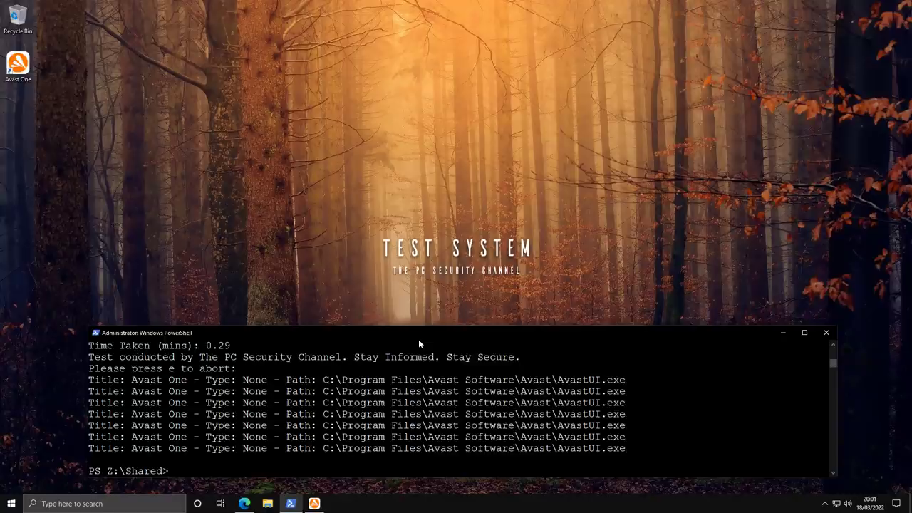
Step: Enter the next test command 'python encrypt.py' at the Z:\Shared prompt
Step: Run python encrypt.py from the Z:\Shared prompt, then bring up File Explorer at Quick access
type("python encr")
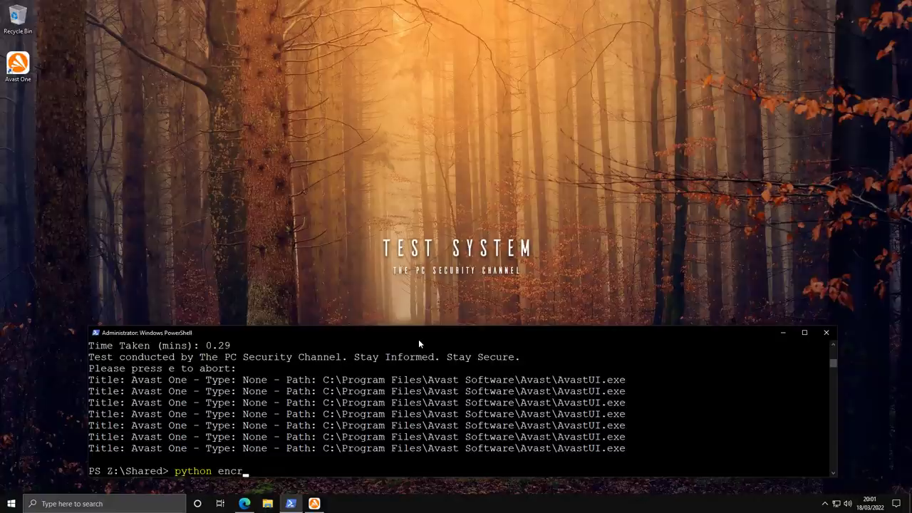
Step: Enter the next test command 'python encrypt.py' at the Z:\Shared prompt
Step: Run python encrypt.py from the Z:\Shared prompt, then bring up File Explorer at Quick access
type("ypt.py")
key("Return")
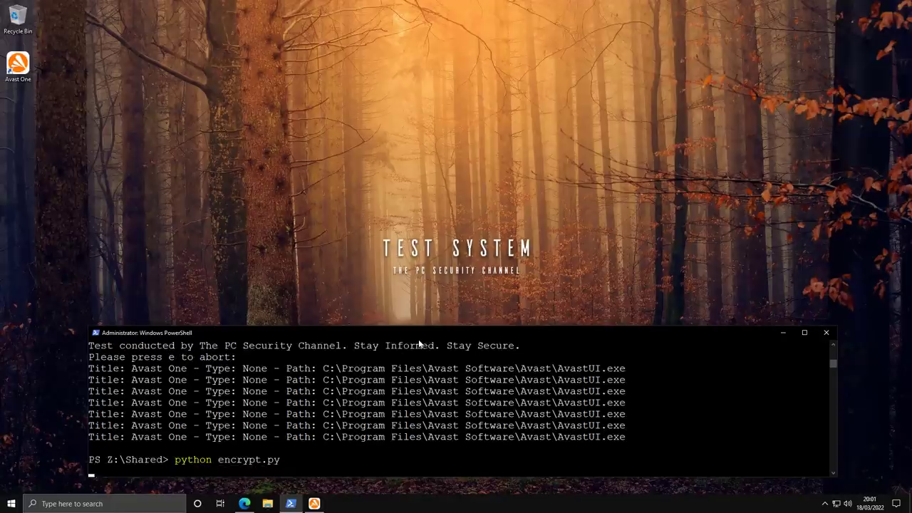
left_click(273, 501)
left_click(271, 502)
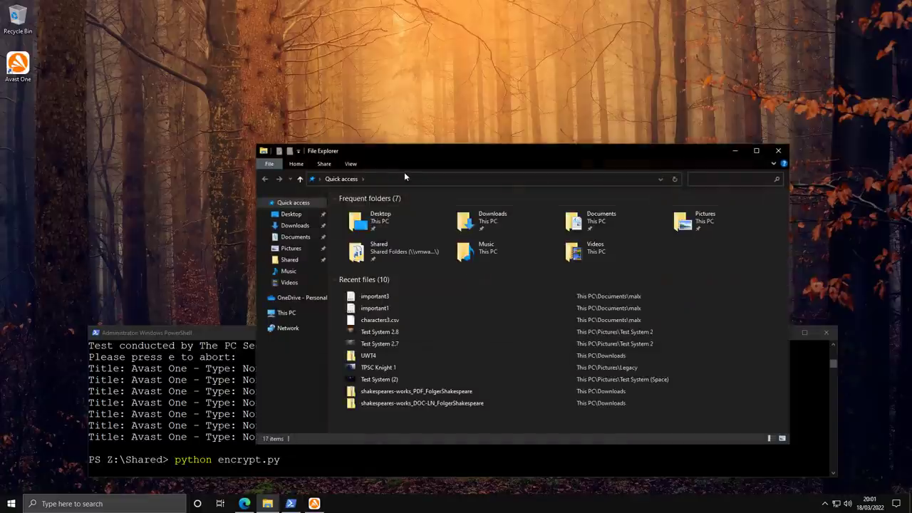
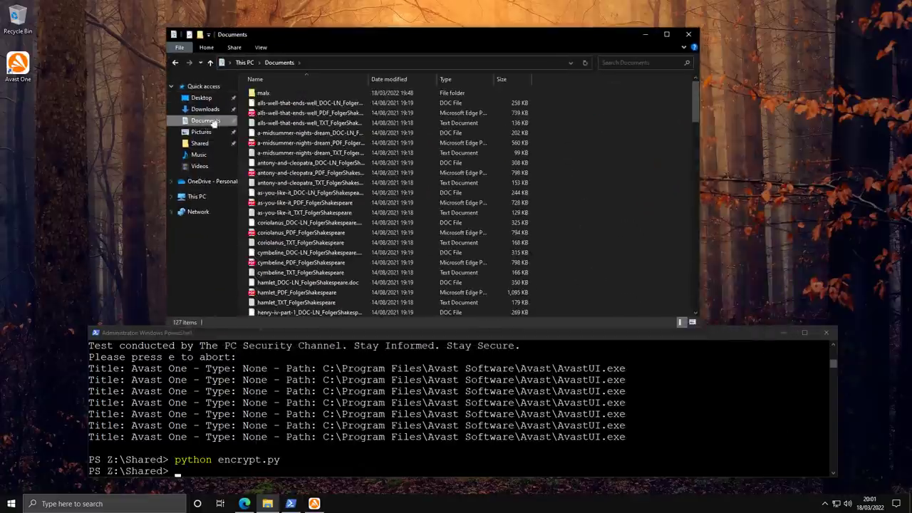
Step: Open the malx folder in Documents to view its 30 output files
double_click(270, 94)
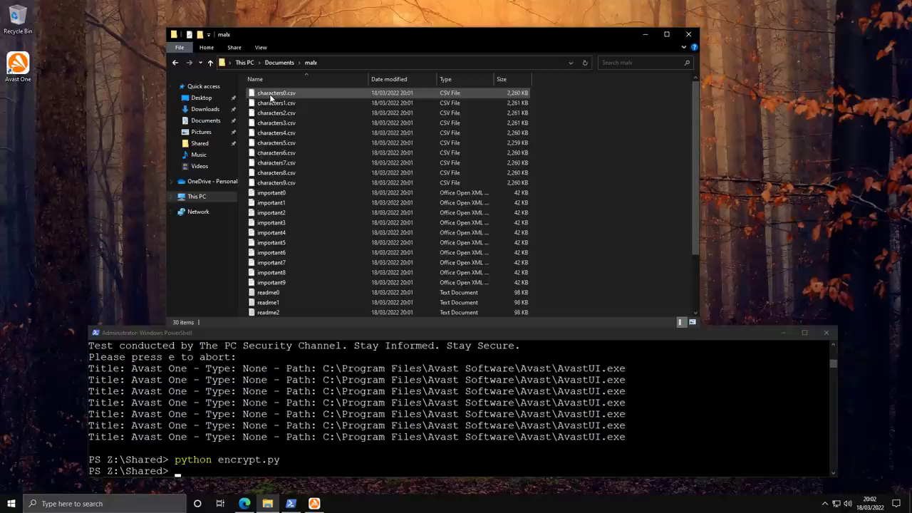
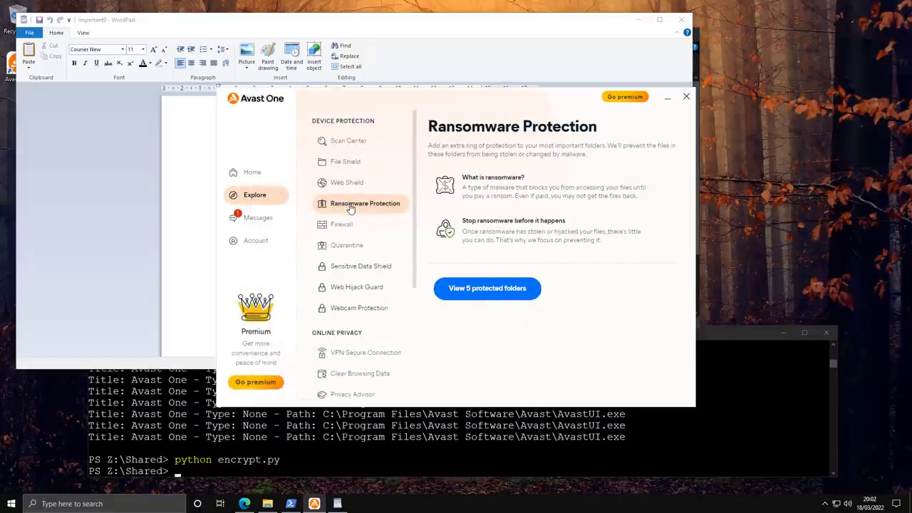
Step: Show the Documents, Pictures, Desktop, Videos and Music protected folders
left_click(475, 292)
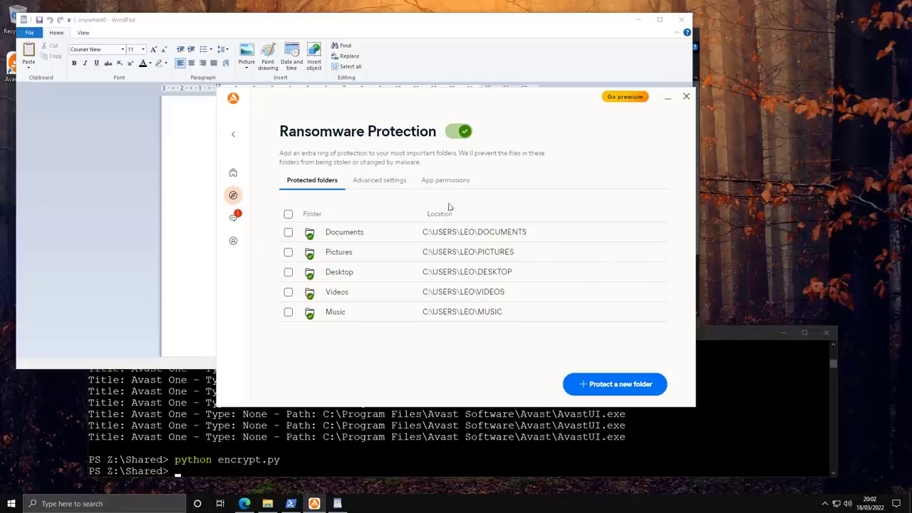
Step: Switch Ransomware Protection from Smart Mode to Strict Mode in Advanced settings
left_click(402, 182)
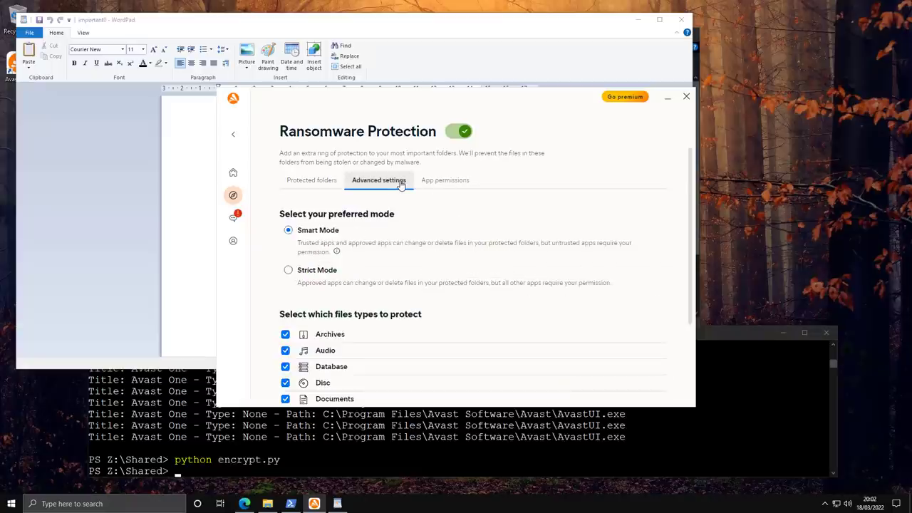
left_click(319, 267)
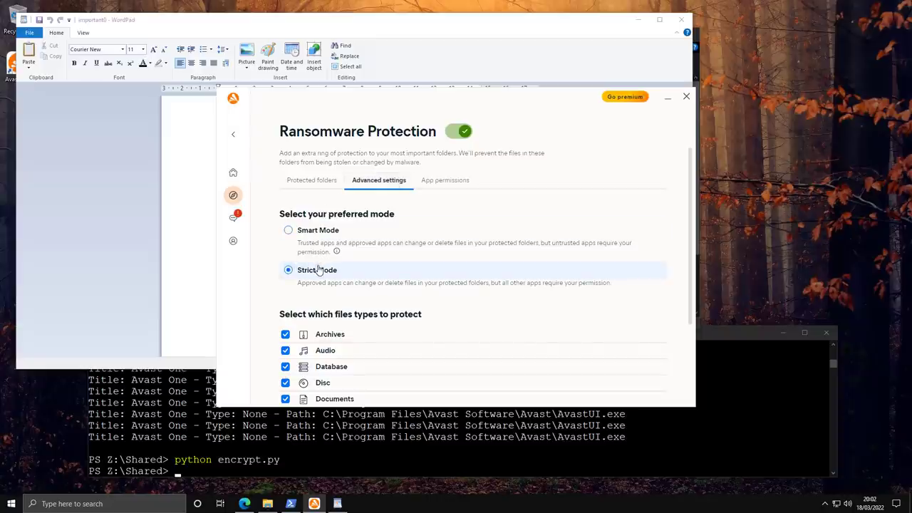
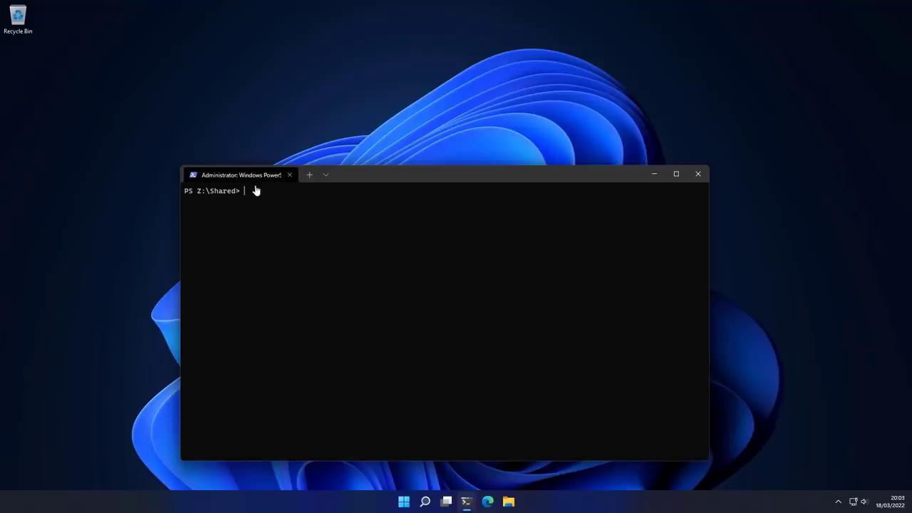
Step: Open Windows Security from the system tray and view the Virus & threat protection page
left_click(841, 501)
left_click(850, 460)
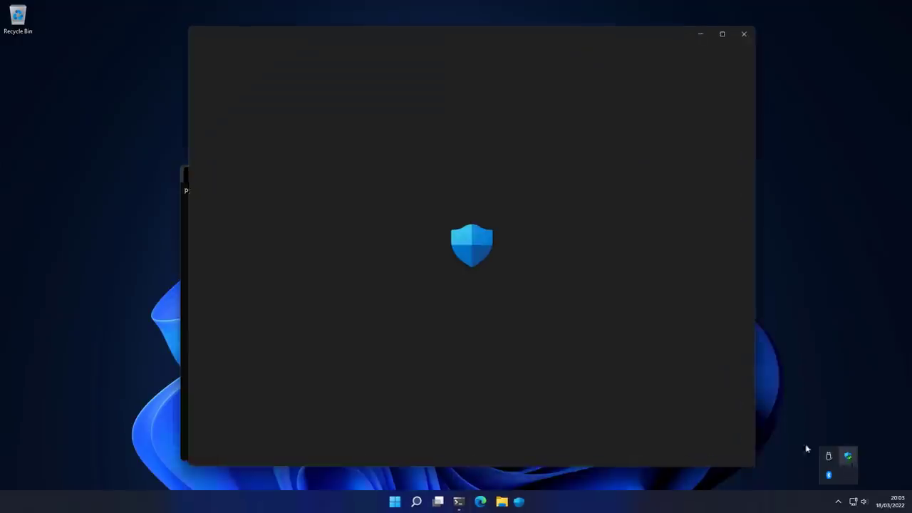
left_click(384, 183)
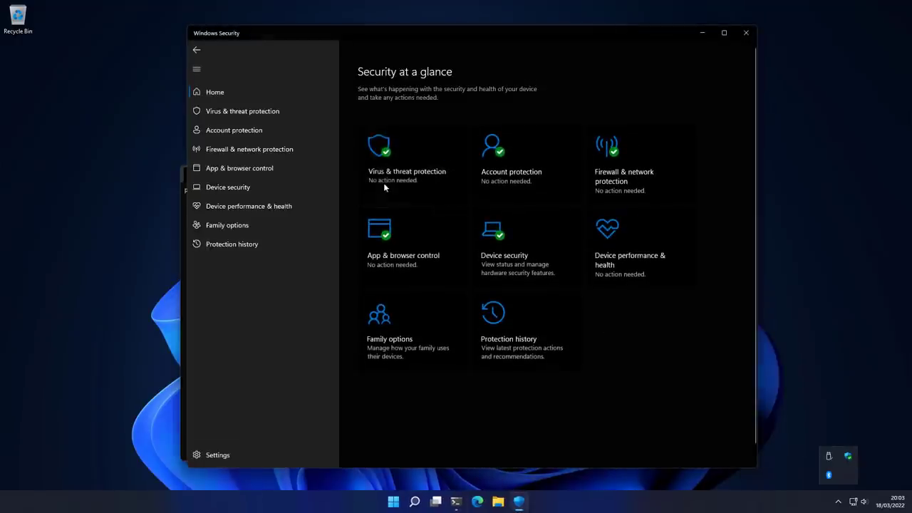
Step: Run 'python encrypt.py' in PowerShell, then bring Windows Security back to check the result
left_click(697, 36)
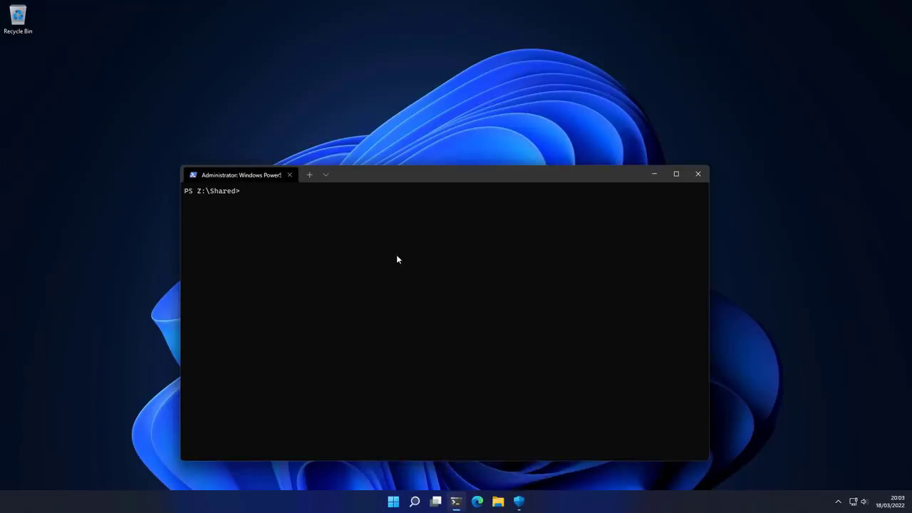
type("python encrypt.py")
key("Return")
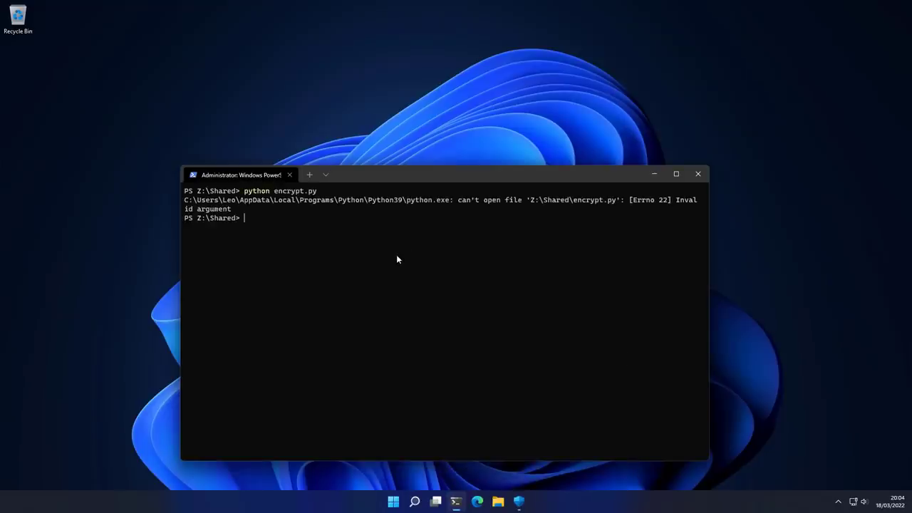
left_click(519, 500)
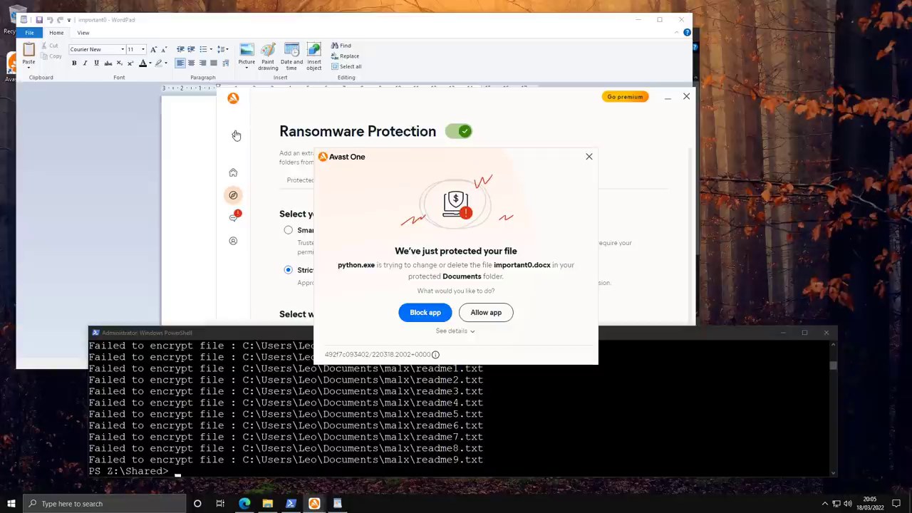
Step: Dismiss Avast's file-protection alert and bring up the Google 'free antivirus' results
left_click(589, 157)
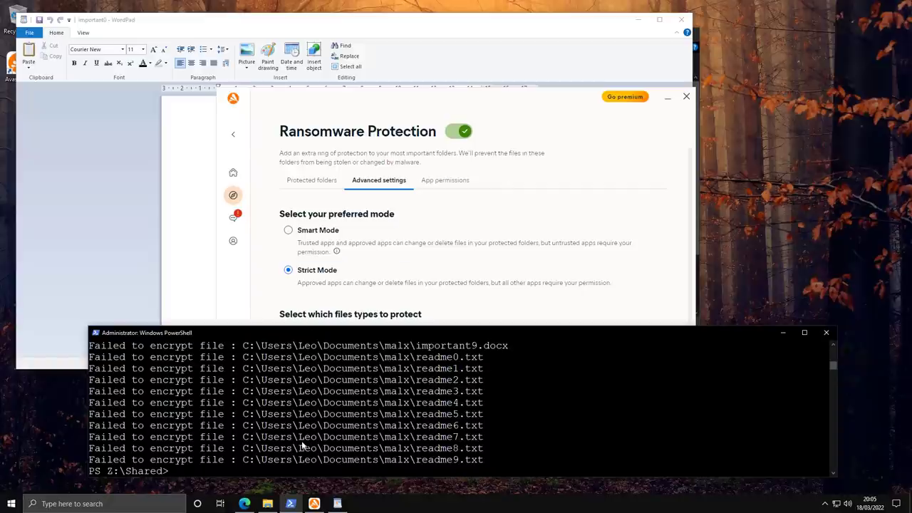
left_click(244, 504)
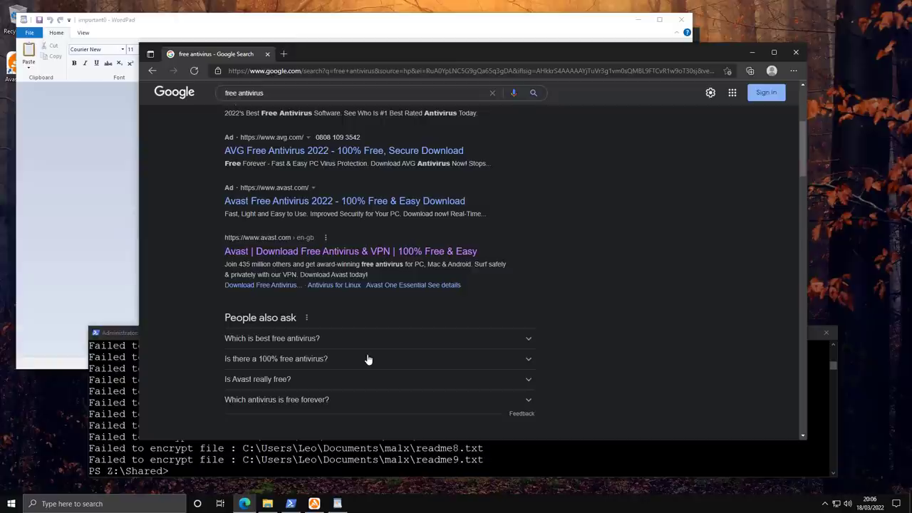
Step: Minimize the browser to reveal Avast's Ransomware Protection settings in Strict Mode
left_click(244, 504)
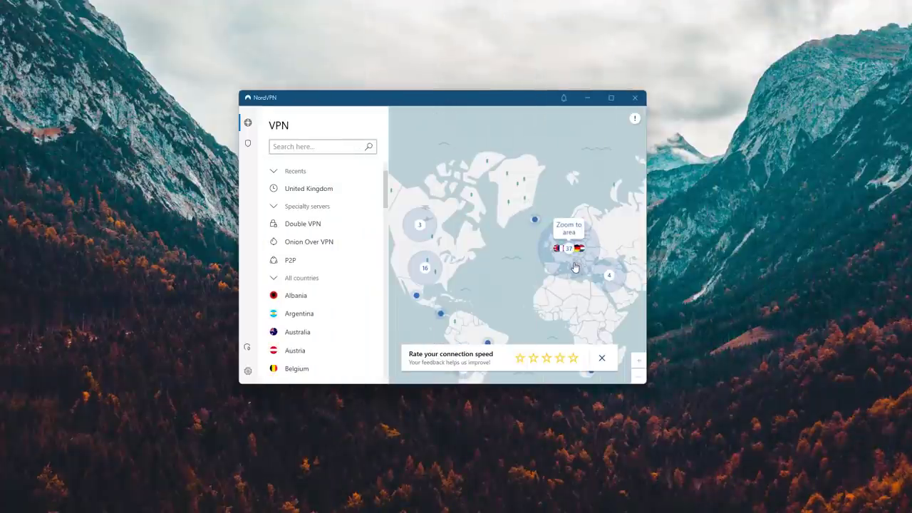
Step: Connect NordVPN to a London server (United Kingdom #1814) and open the Threat Protection overview
left_click(574, 267)
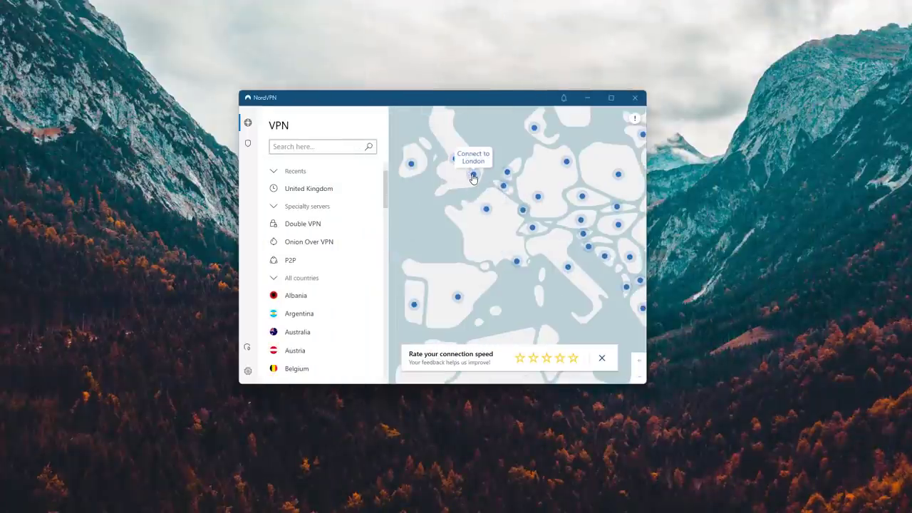
left_click(473, 177)
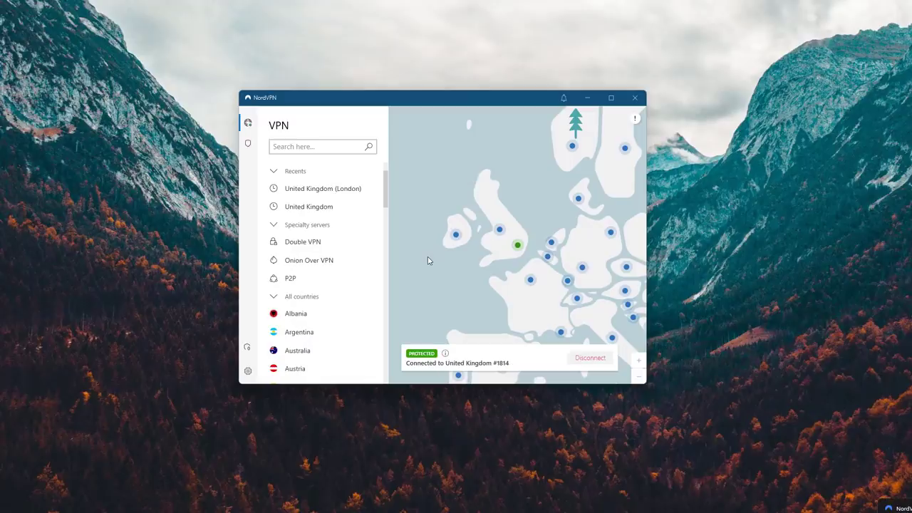
scroll(375, 195, "down", 4)
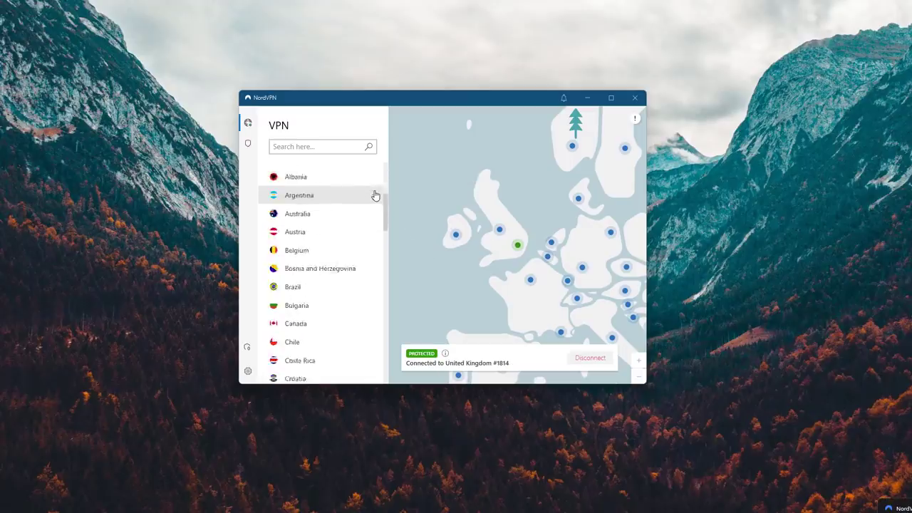
scroll(376, 196, "down", 10)
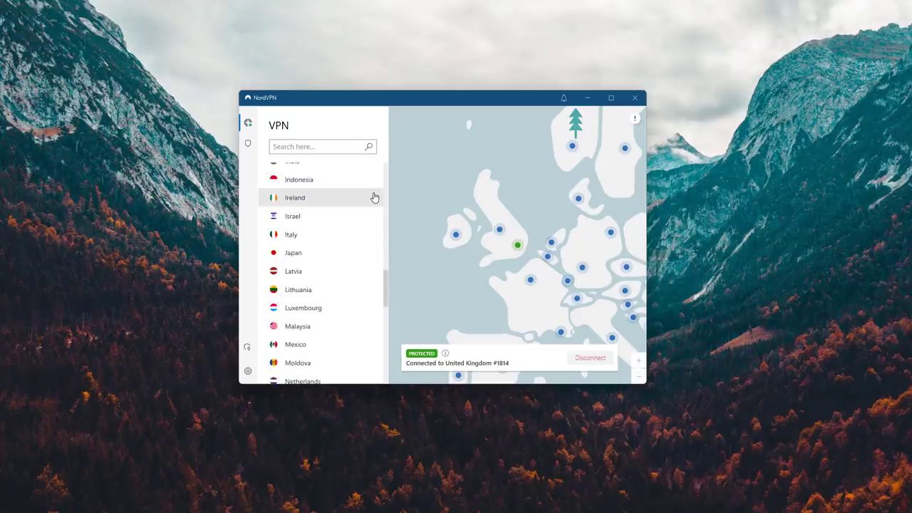
scroll(375, 197, "down", 10)
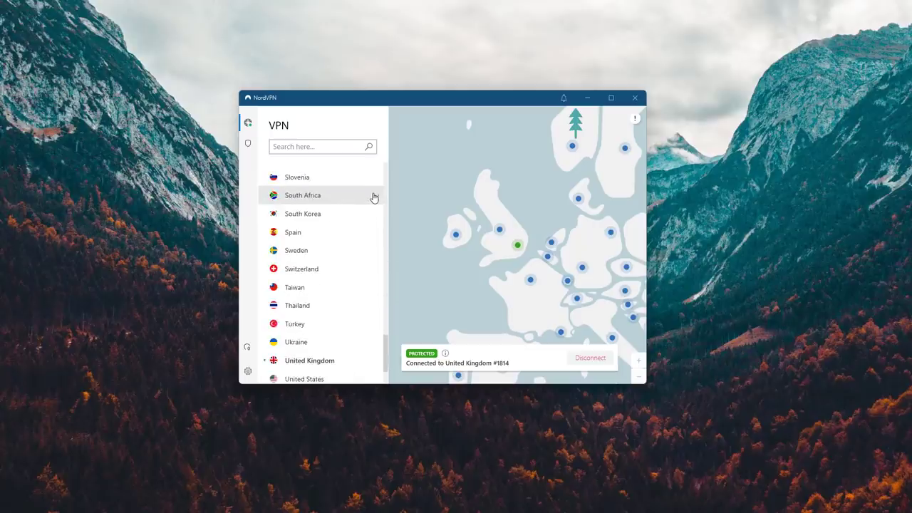
scroll(374, 197, "down", 1)
scroll(456, 229, "down", 4)
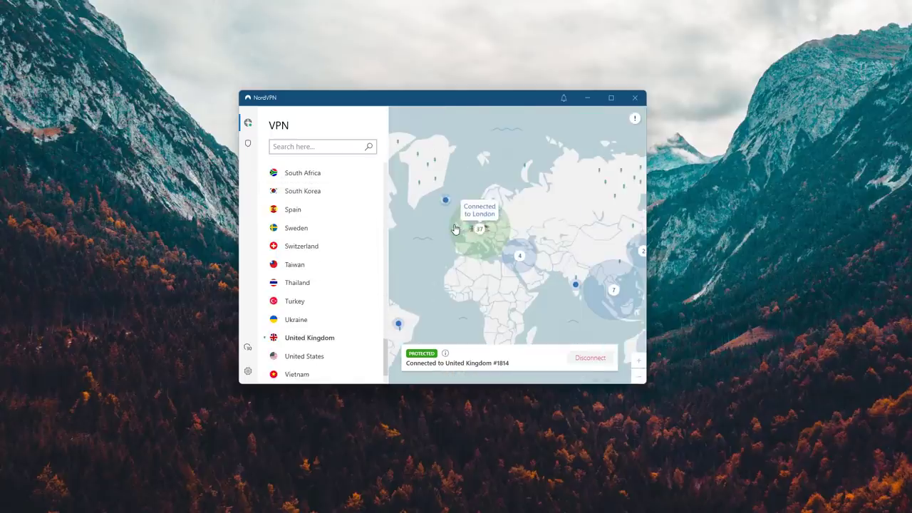
left_click(248, 144)
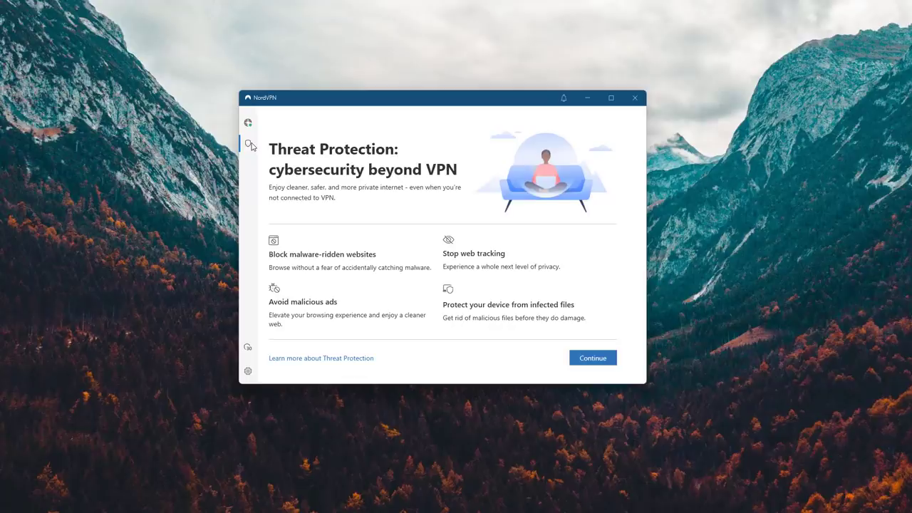
Step: Return to the VPN map and switch the connection to United States #9336
left_click(248, 123)
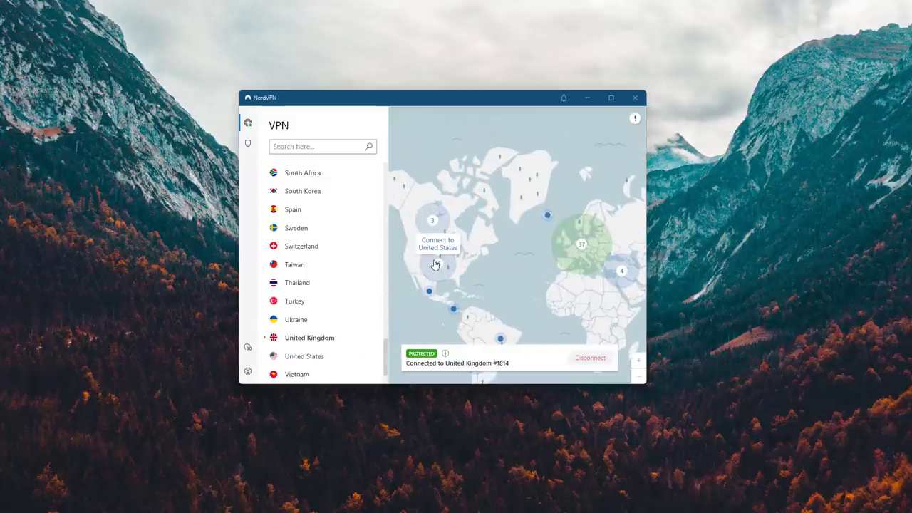
left_click(434, 264)
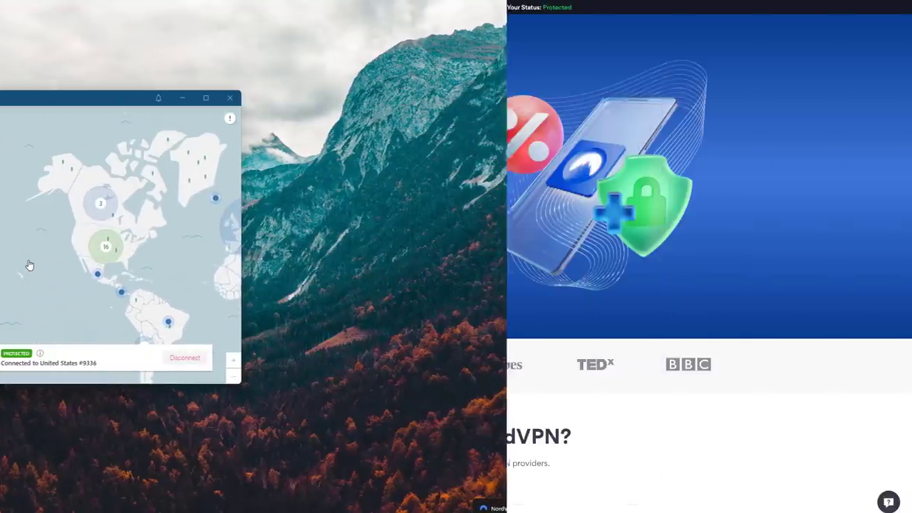